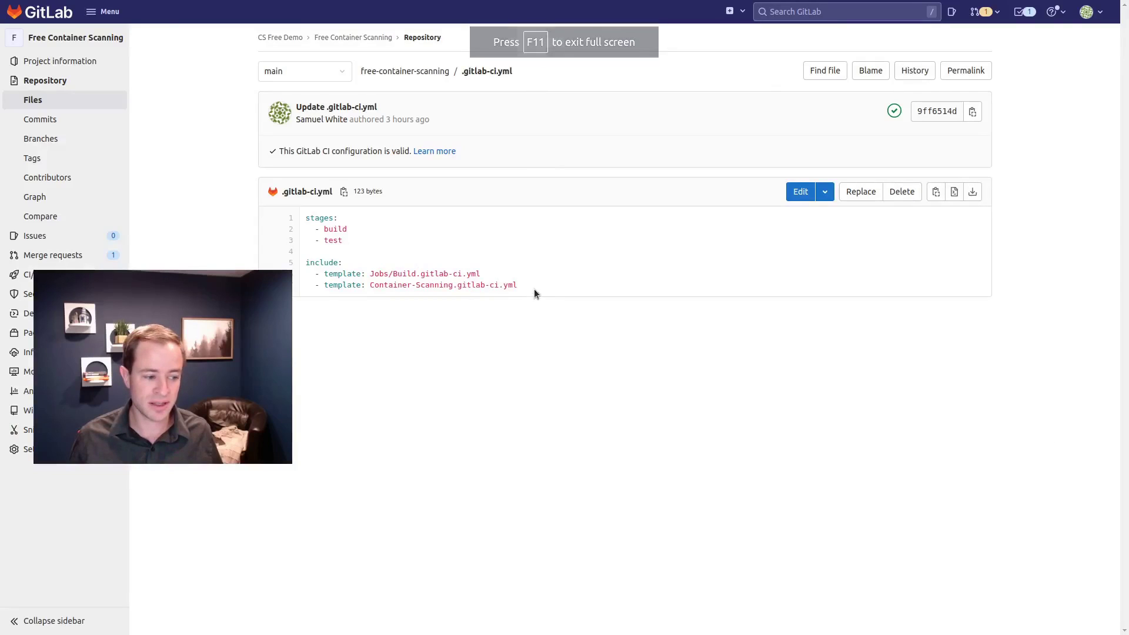
- Highlight the Container-Scanning template include, then view the test stage's container_scanning job log of mariadb CVEs
triple_click(529, 284)
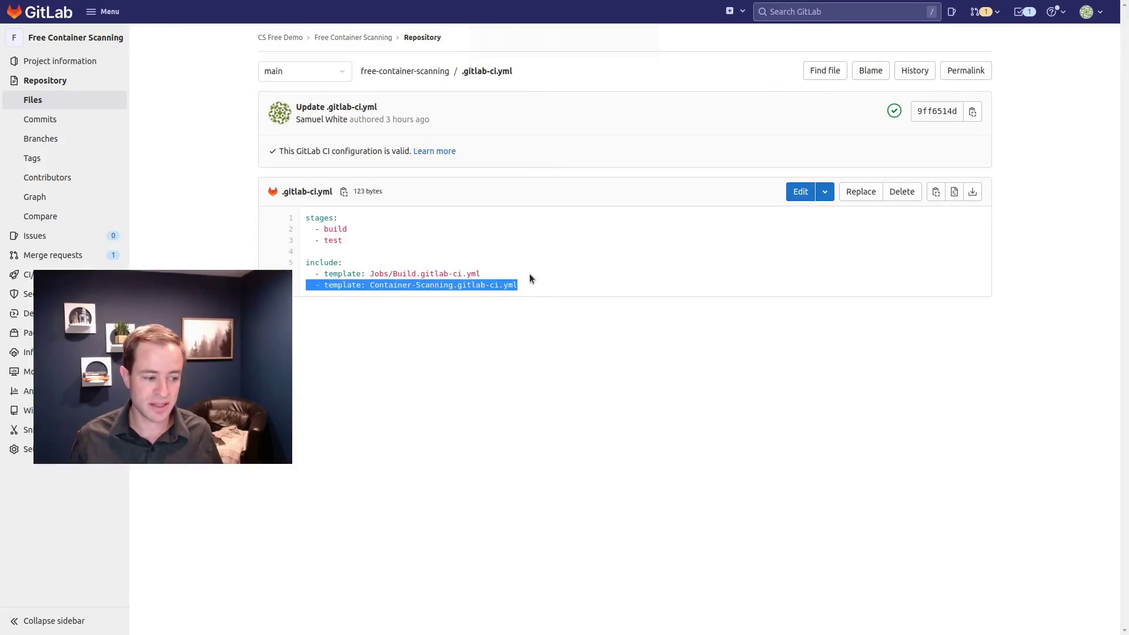
left_click(570, 332)
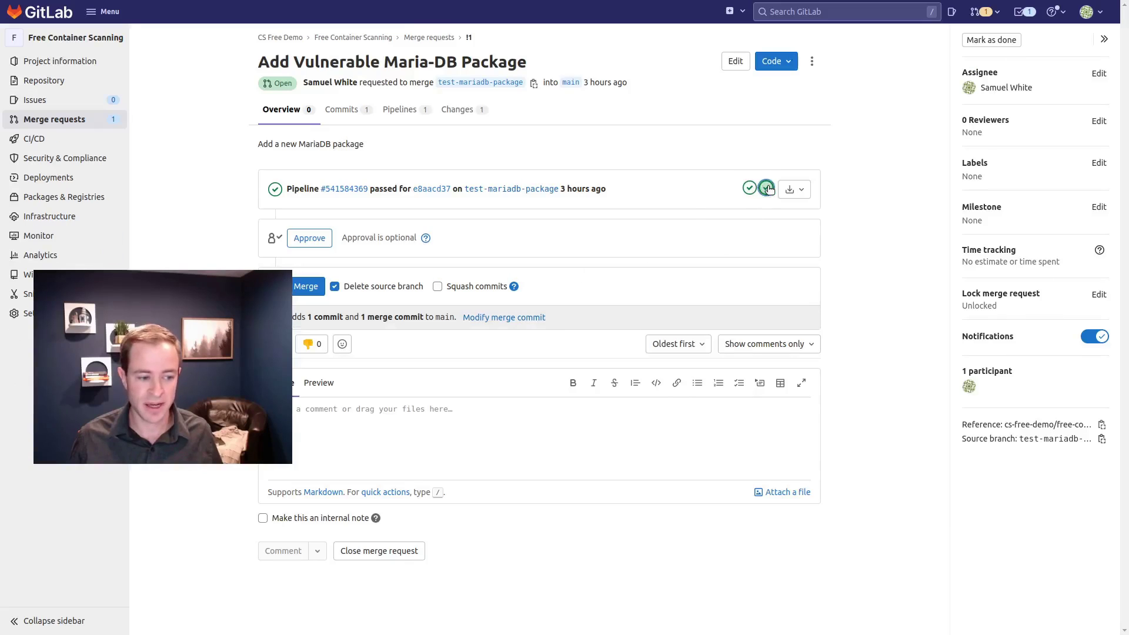
left_click(765, 188)
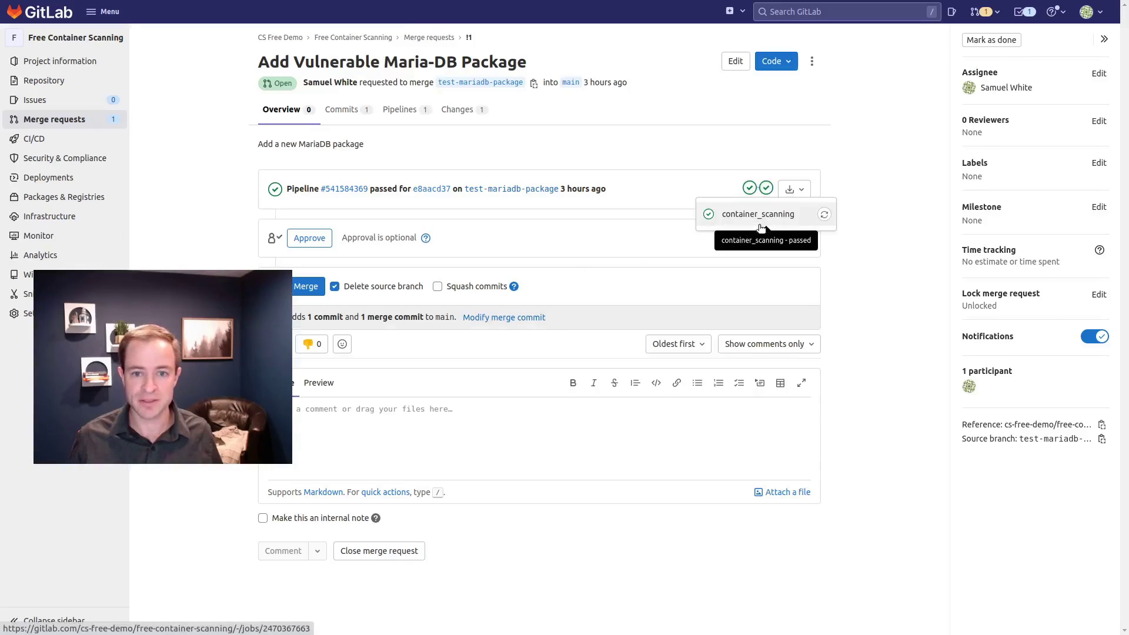
left_click(758, 213)
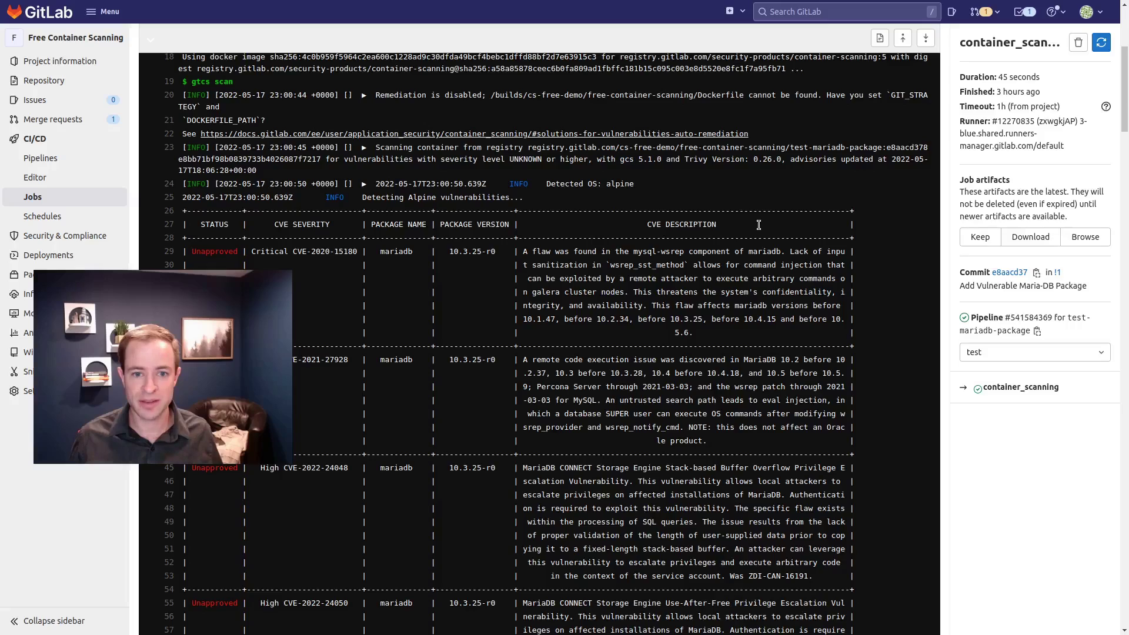